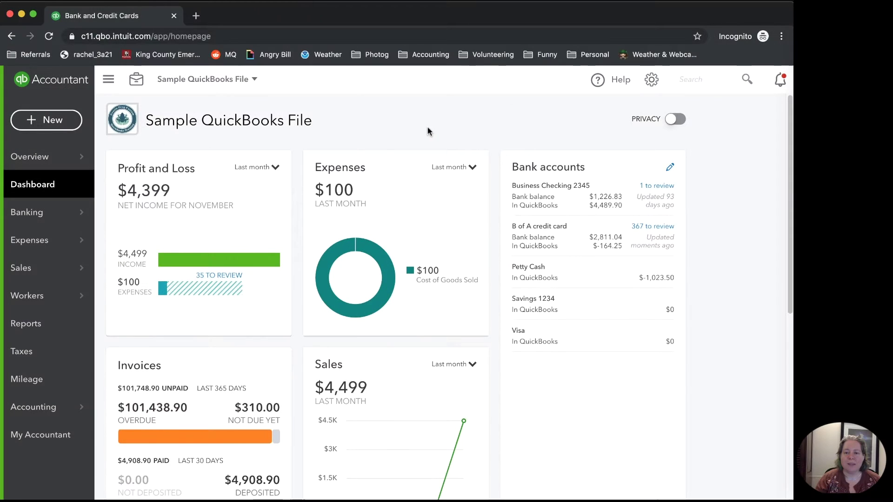
- Create a new blank invoice, #838, from the + New menu
click(62, 129)
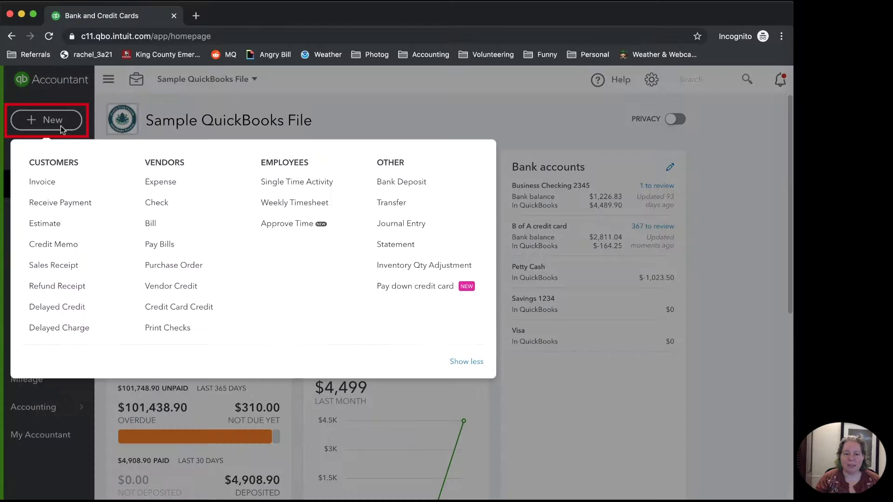
click(59, 185)
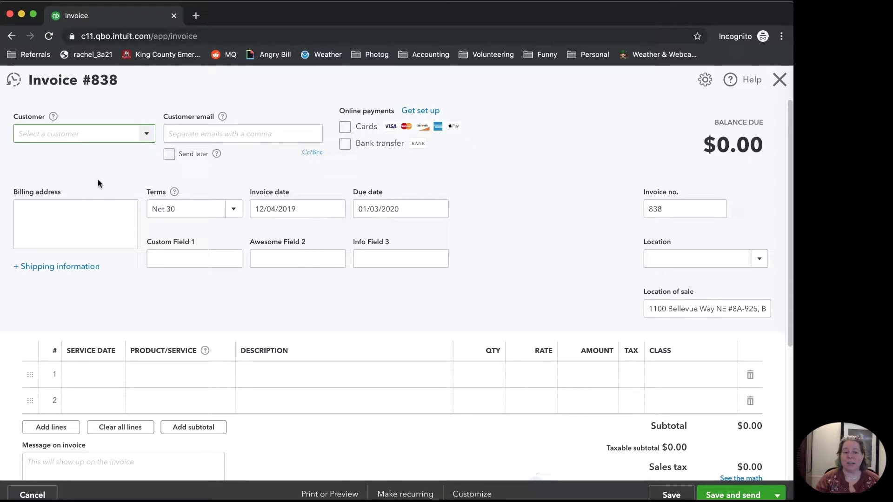
- Select Sample Customer as the invoice's customer
text(sample)
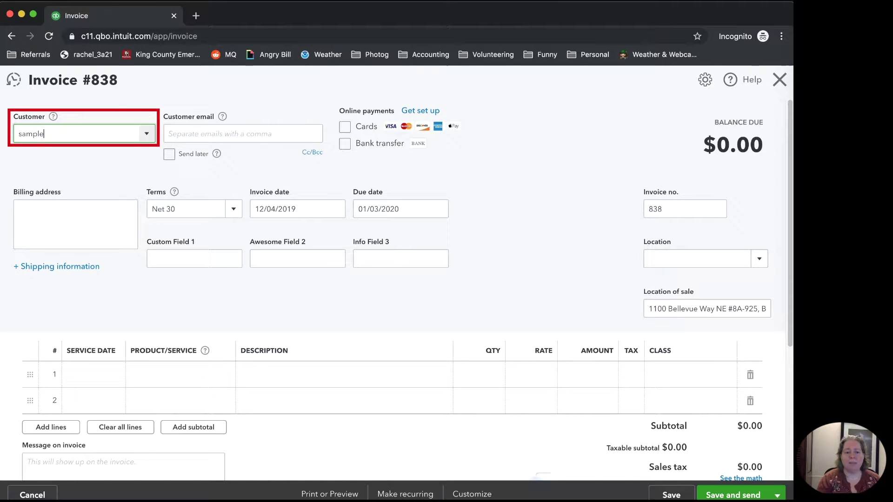
key(Tab)
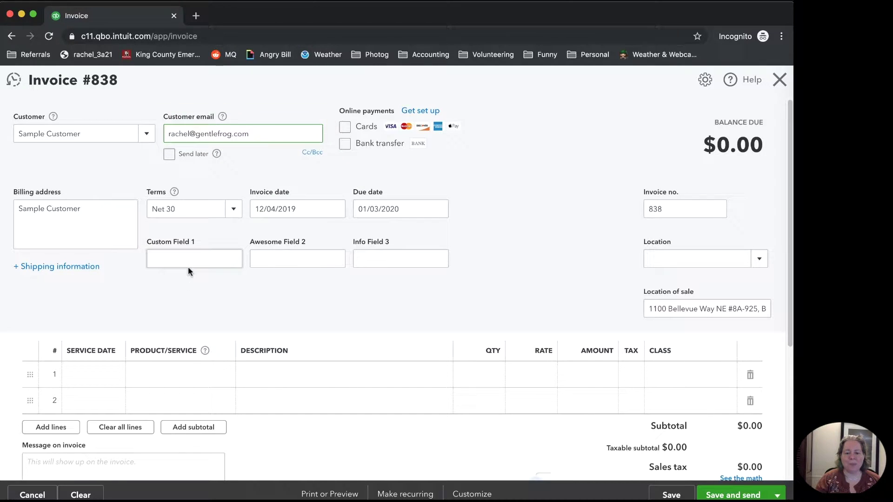
click(112, 378)
click(153, 376)
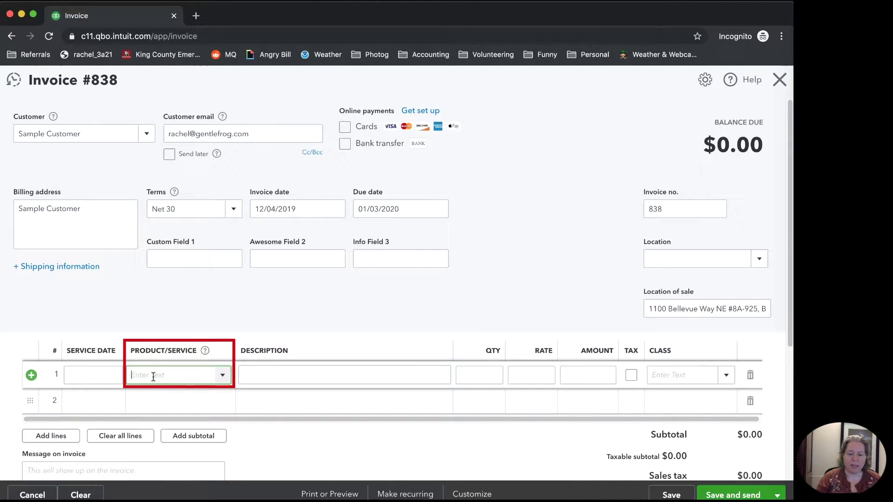
- Add Custom Training Video Service at 100 on line 1, bringing the total to $110.00
click(222, 375)
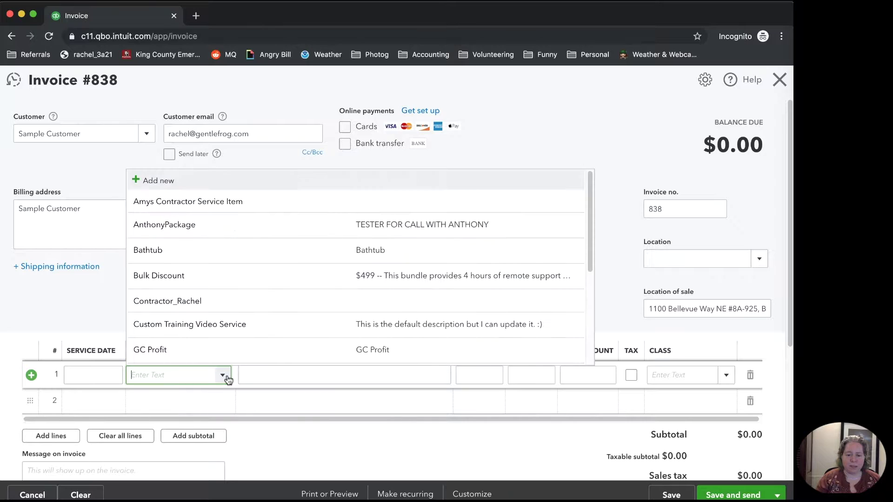
click(186, 327)
scroll(381, 344, down, 1)
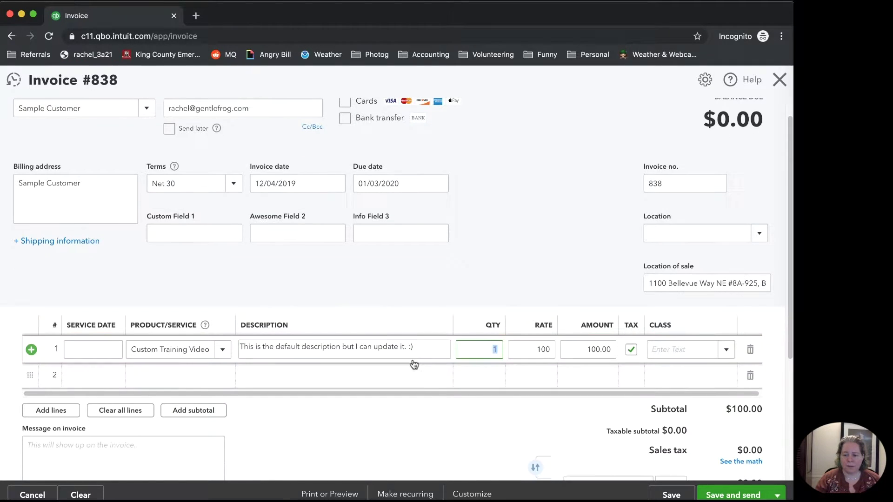
scroll(431, 386, down, 3)
scroll(430, 386, up, 4)
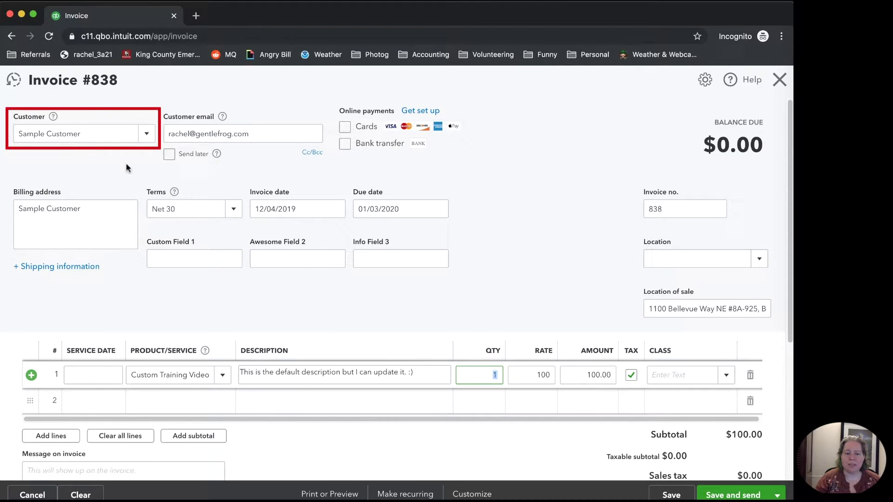
scroll(323, 320, down, 1)
scroll(528, 379, down, 3)
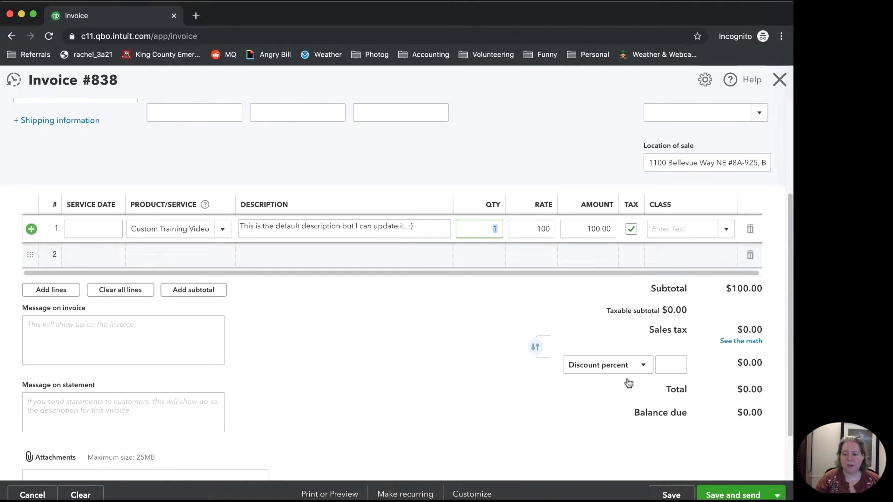
key(Return)
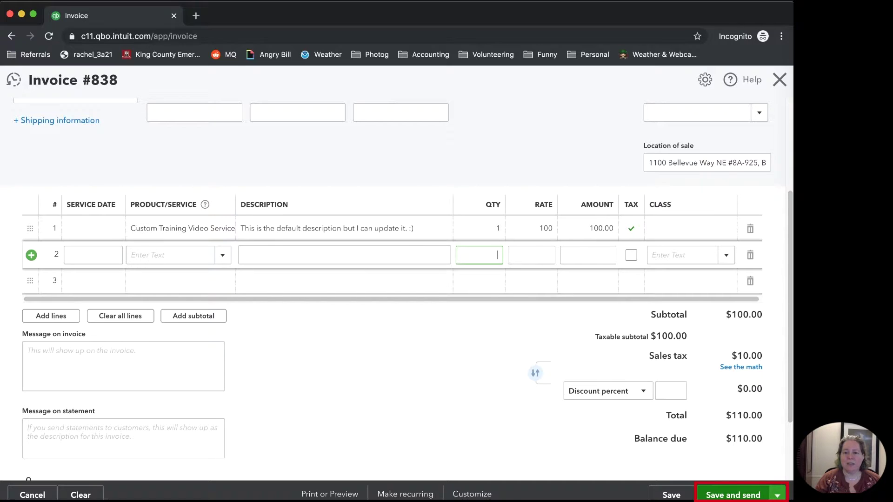
- Save invoice 838 and email it to the customer with the default subject and body
click(733, 495)
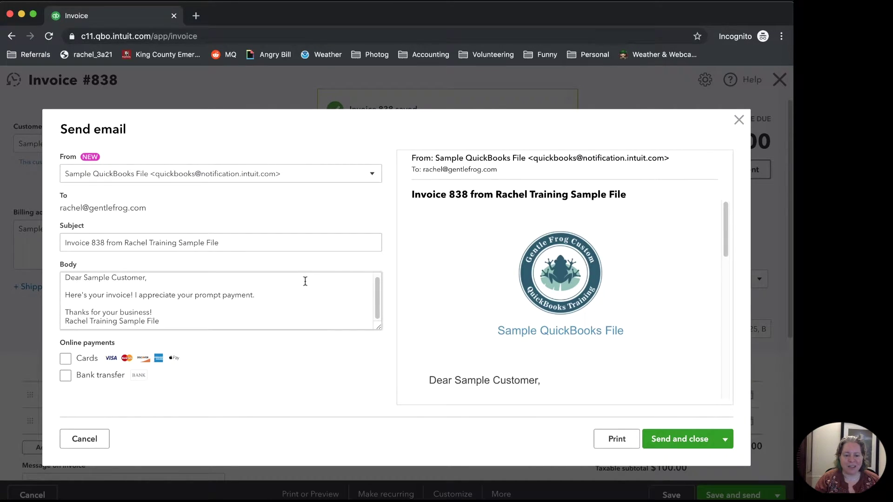
click(266, 238)
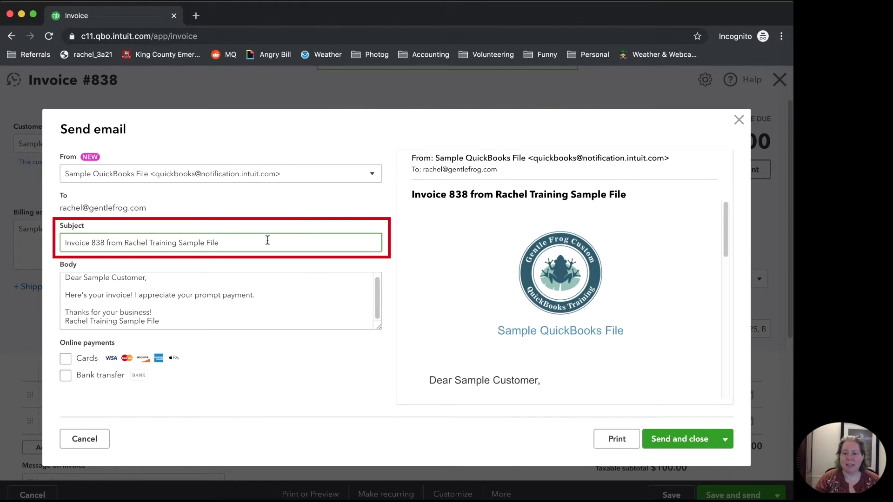
click(260, 277)
key(super+a)
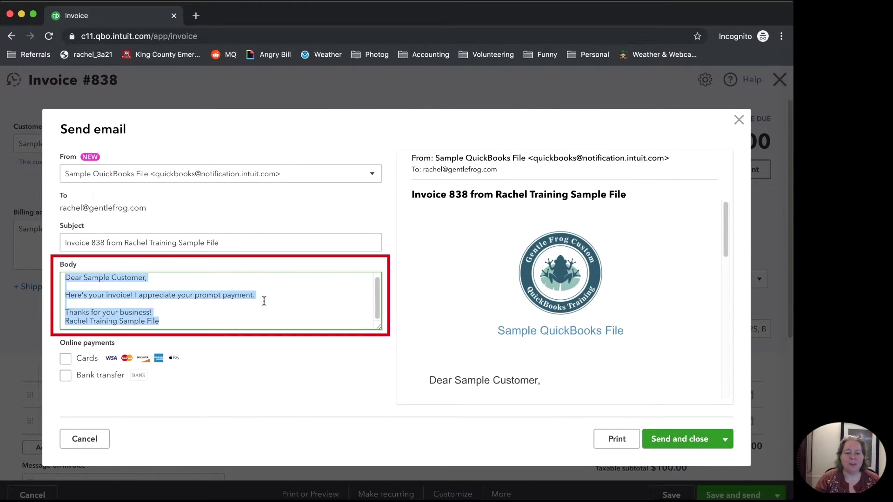
click(267, 303)
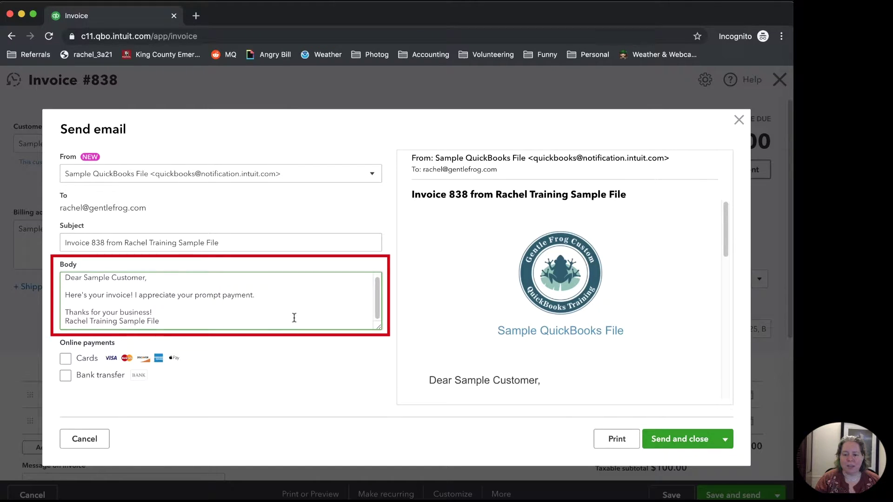
click(672, 440)
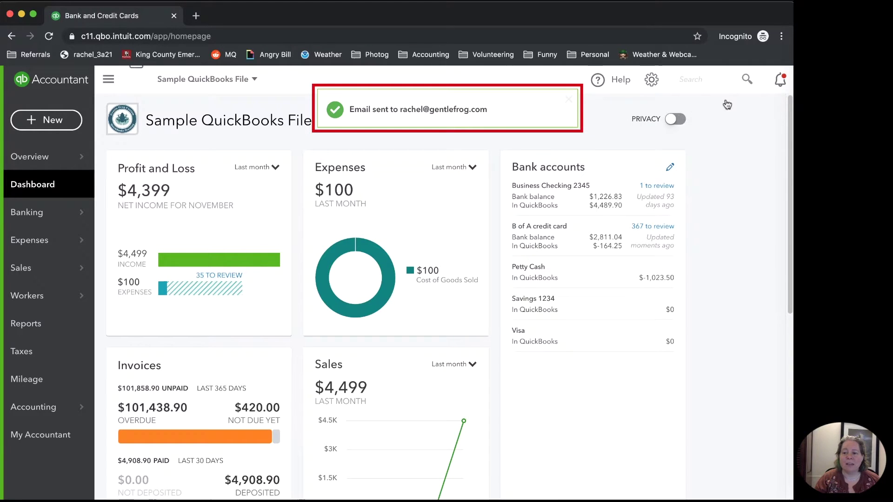
- Reopen Invoice No.838 from recent transactions and check its Last Delivery and sent activity
click(746, 80)
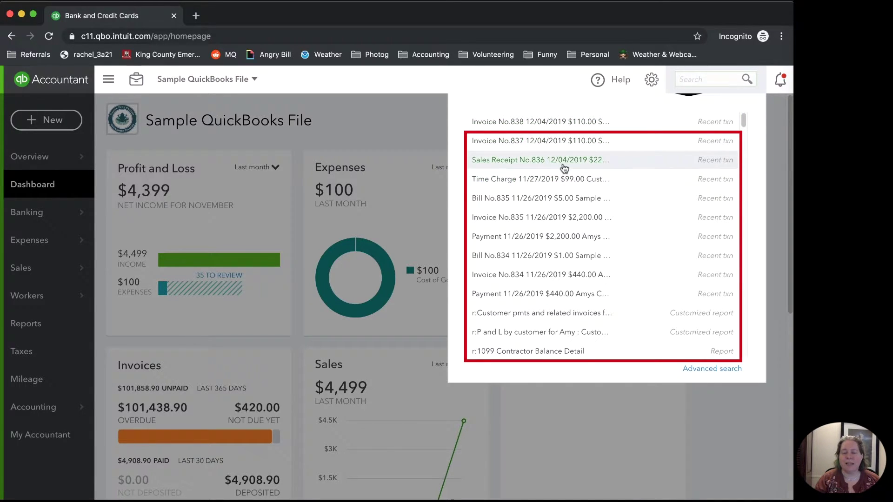
click(571, 124)
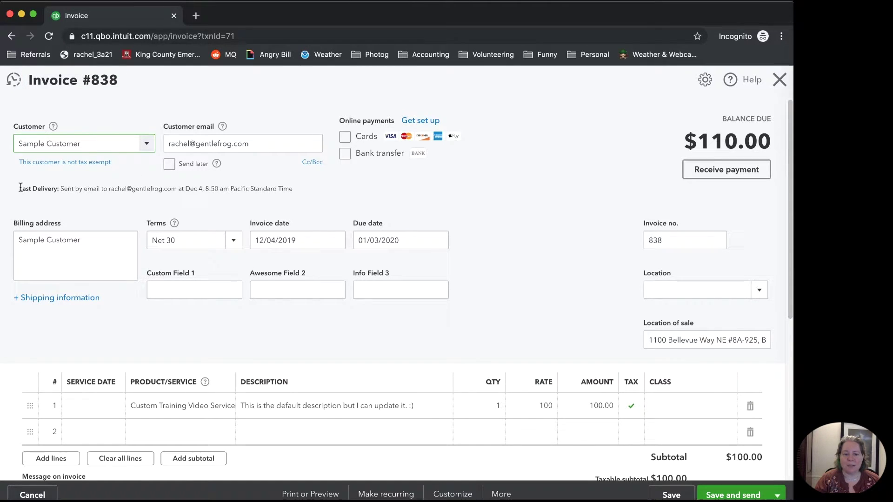
drag(20, 188, 130, 189)
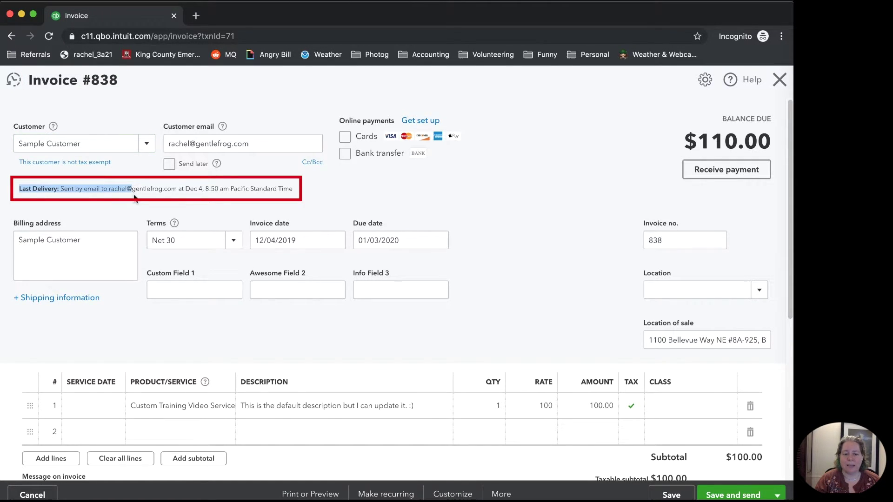
click(120, 203)
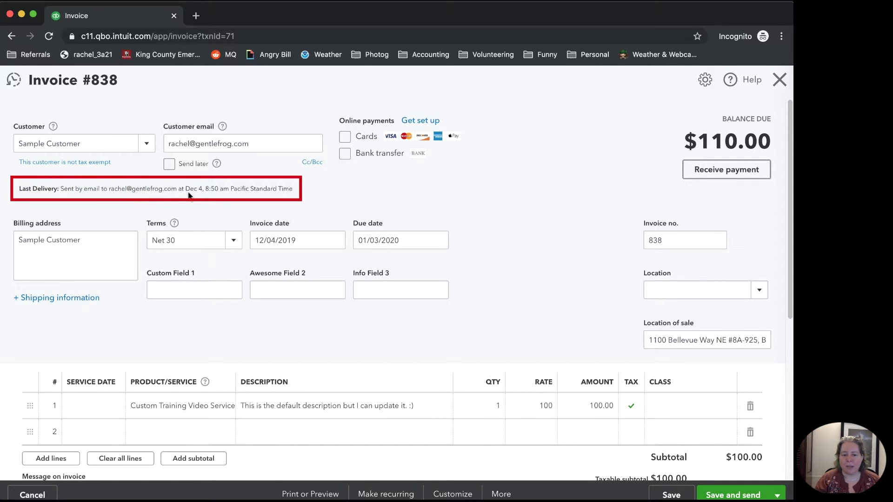
scroll(484, 261, down, 6)
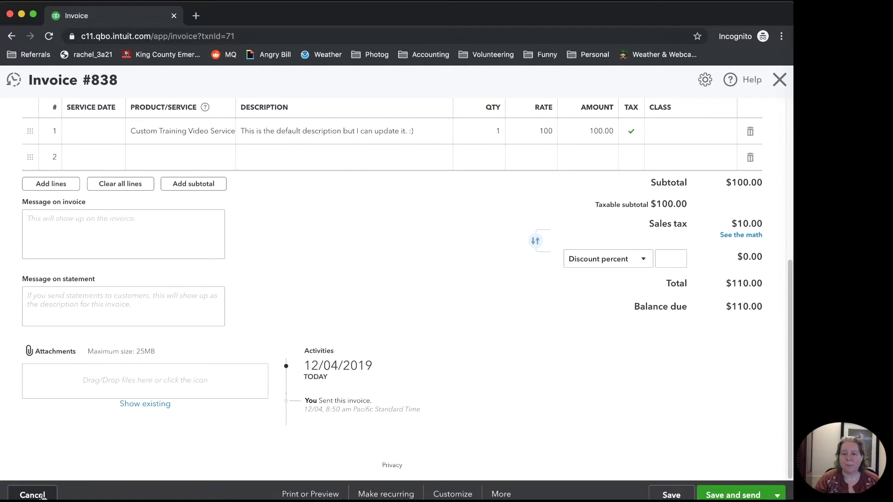
- Close the invoice and read the Invoice 838 email from QuickBooks in Gmail
click(780, 82)
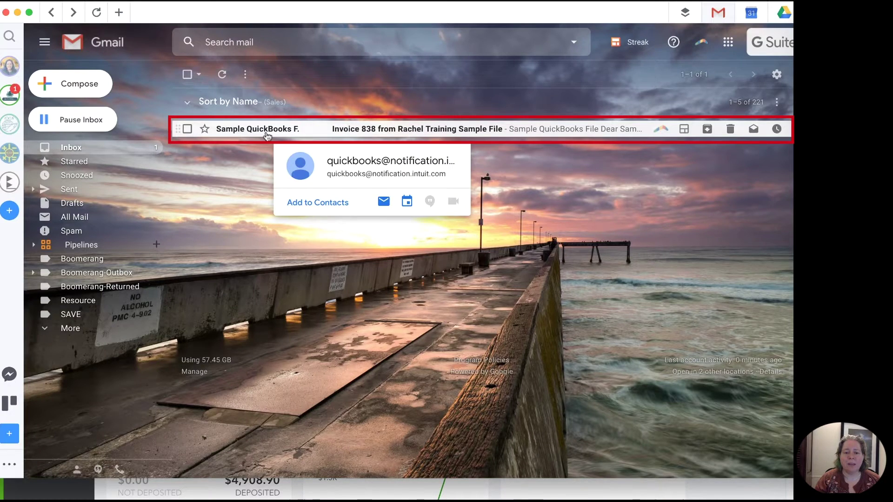
click(267, 134)
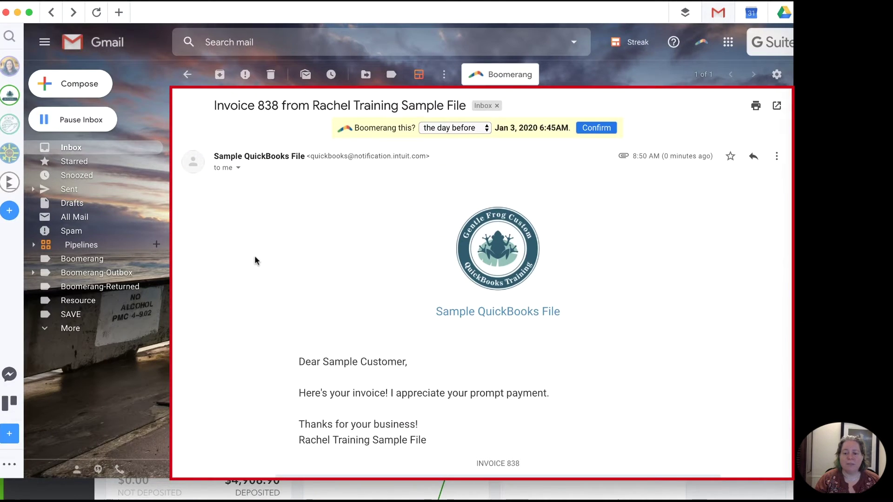
scroll(255, 257, down, 3)
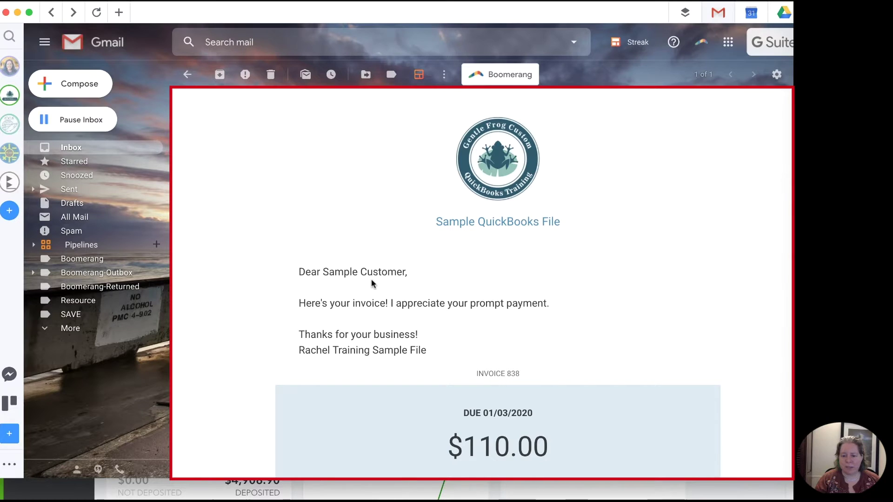
drag(442, 223, 561, 226)
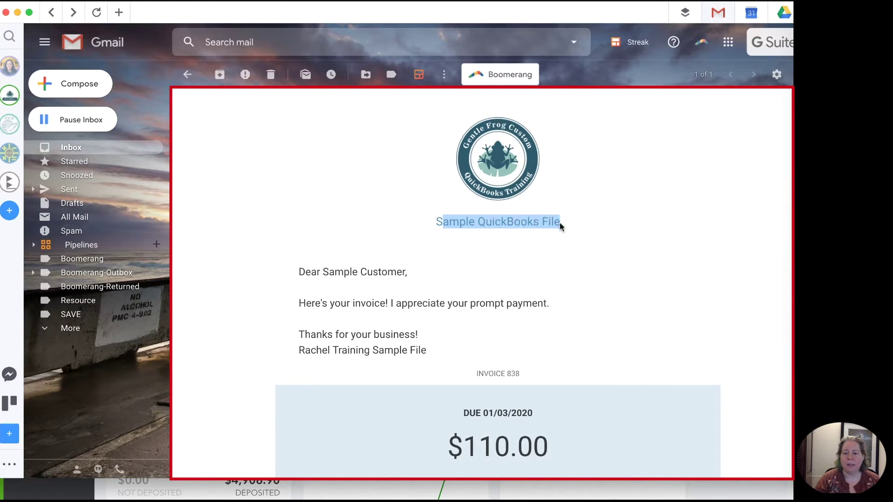
click(555, 248)
scroll(554, 253, down, 4)
scroll(532, 379, down, 6)
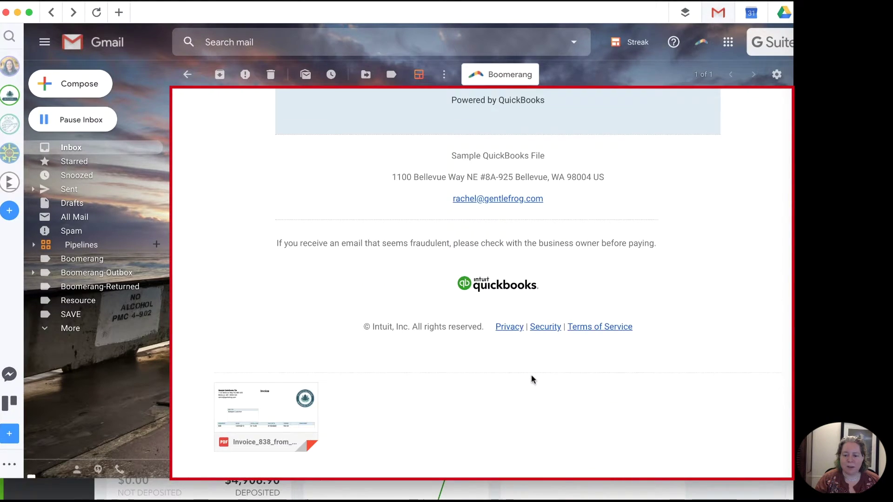
scroll(511, 375, down, 2)
- Preview the attached $110.00 invoice 838 PDF, then return to the inbox
click(304, 326)
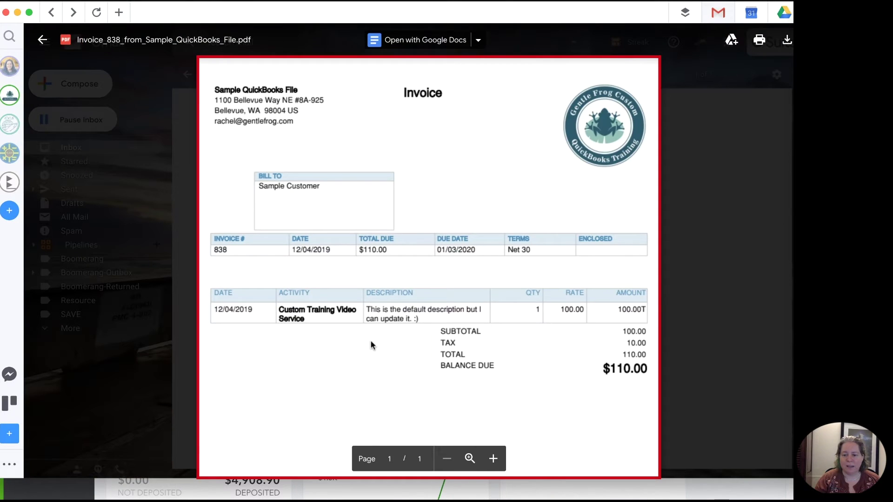
key(Escape)
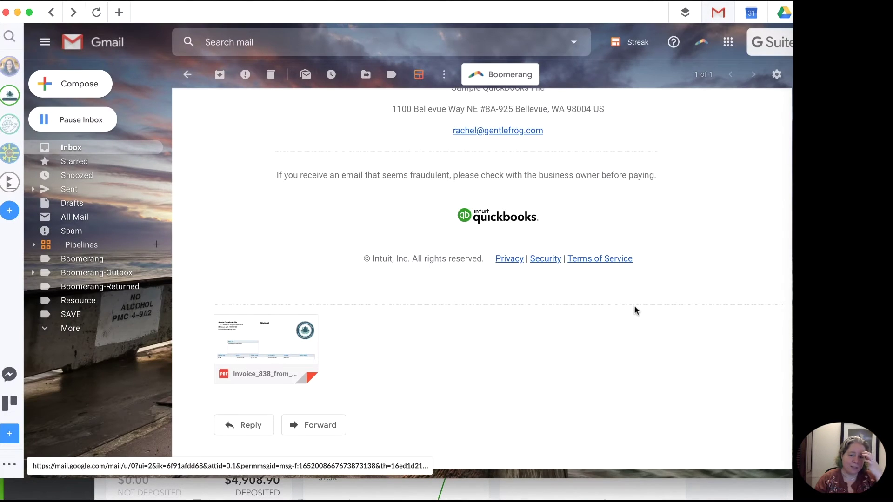
click(187, 75)
drag(294, 15, 274, 21)
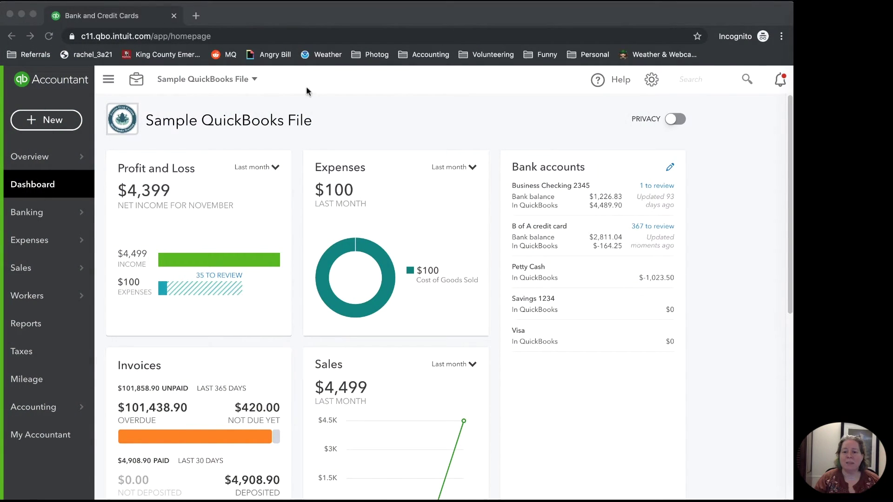
- Reopen invoice No.838 and check its activity log: sent at 8:50, viewed at 8:51
click(729, 177)
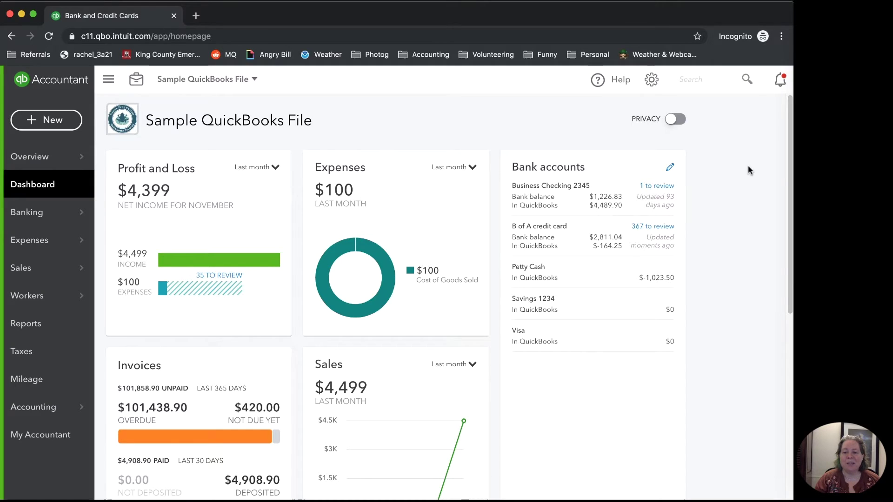
click(747, 80)
click(591, 122)
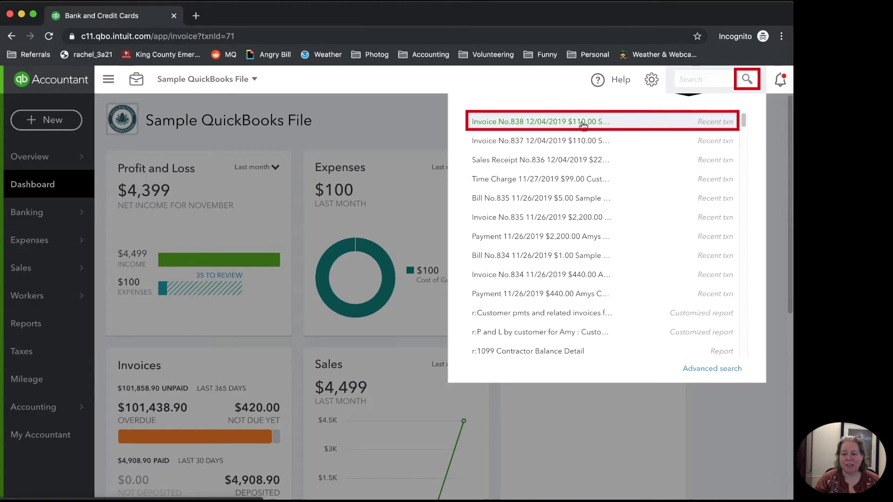
scroll(523, 277, down, 6)
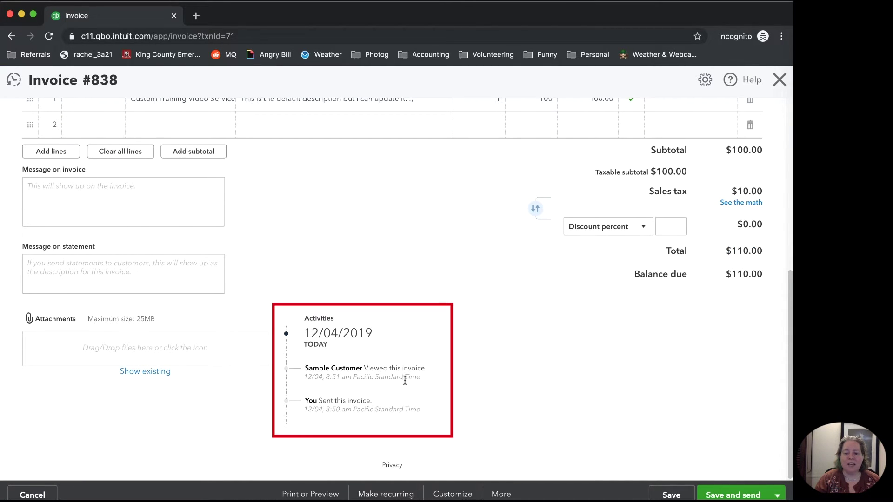
drag(307, 401, 372, 408)
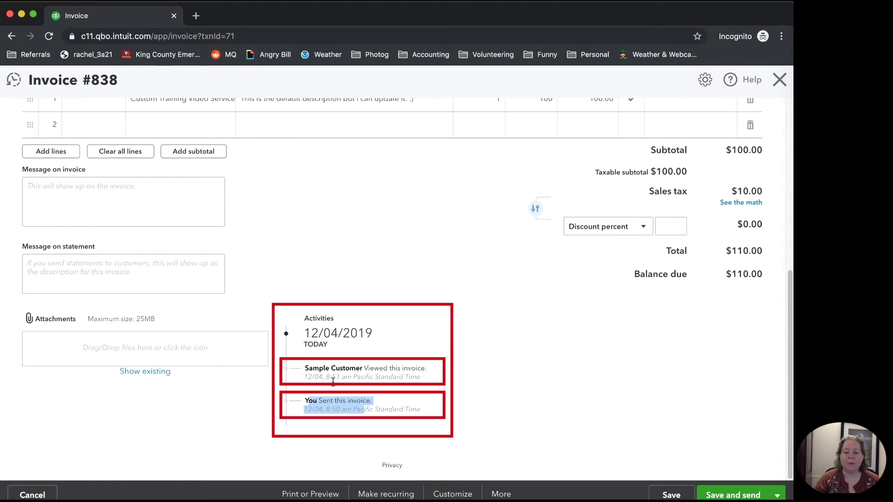
drag(305, 369, 344, 375)
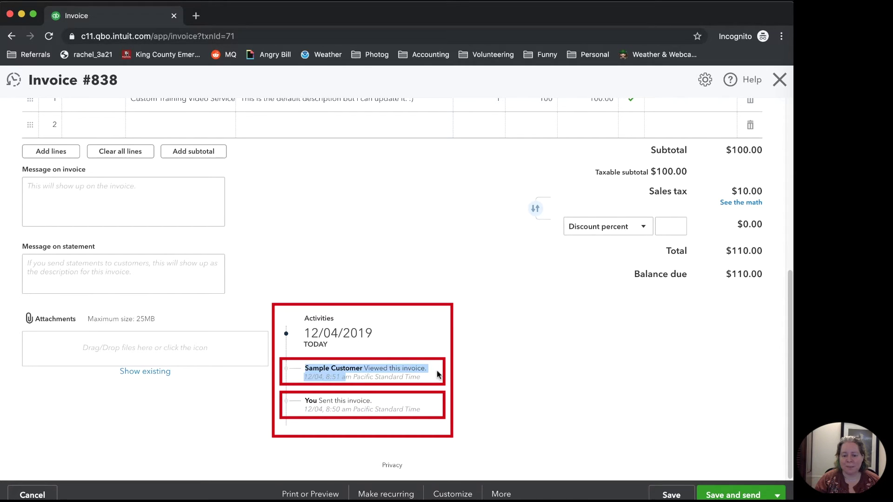
click(475, 379)
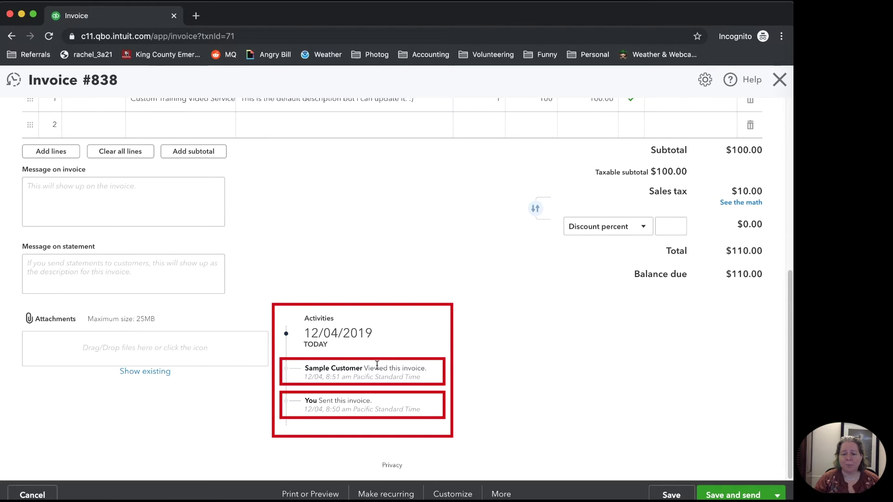
scroll(381, 386, up, 10)
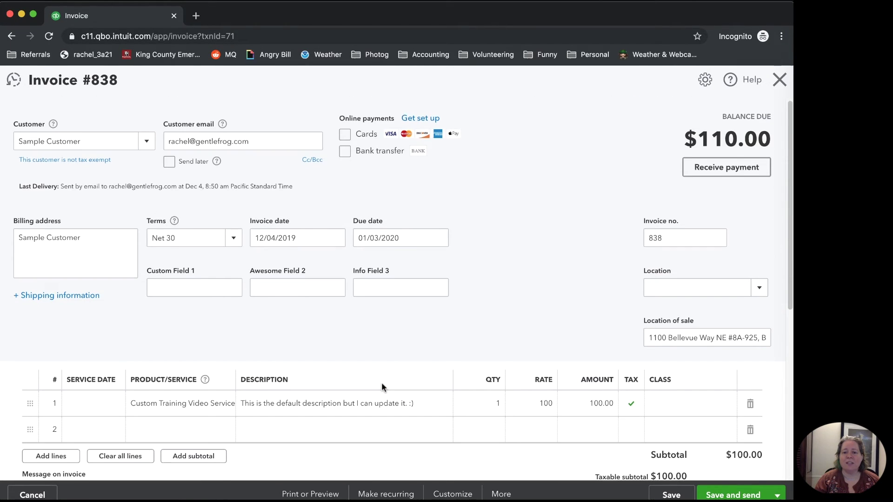
scroll(382, 387, down, 7)
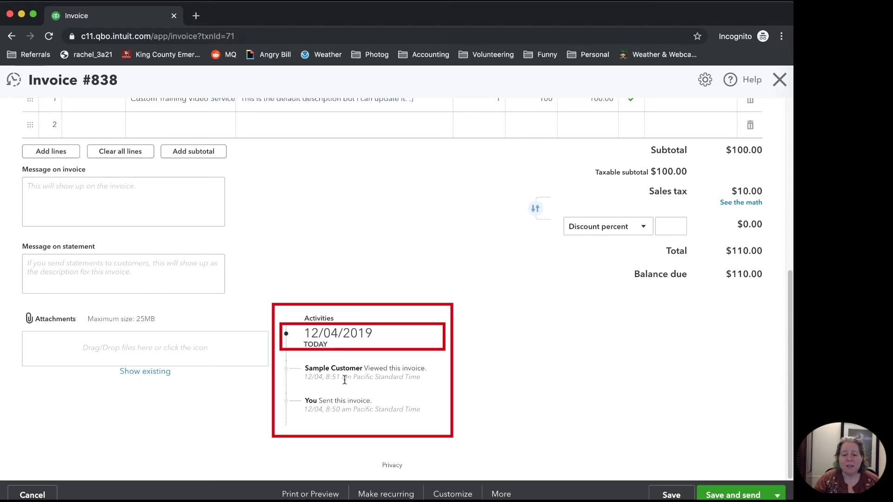
drag(341, 410, 332, 412)
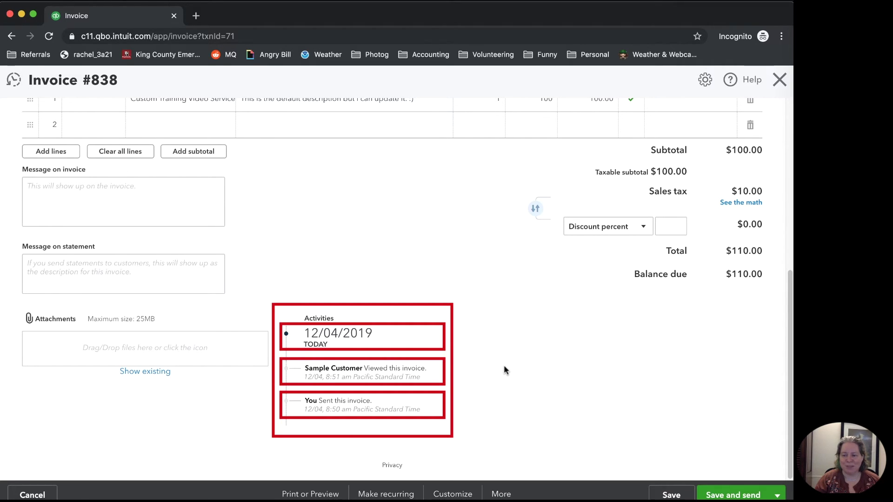
scroll(470, 360, up, 7)
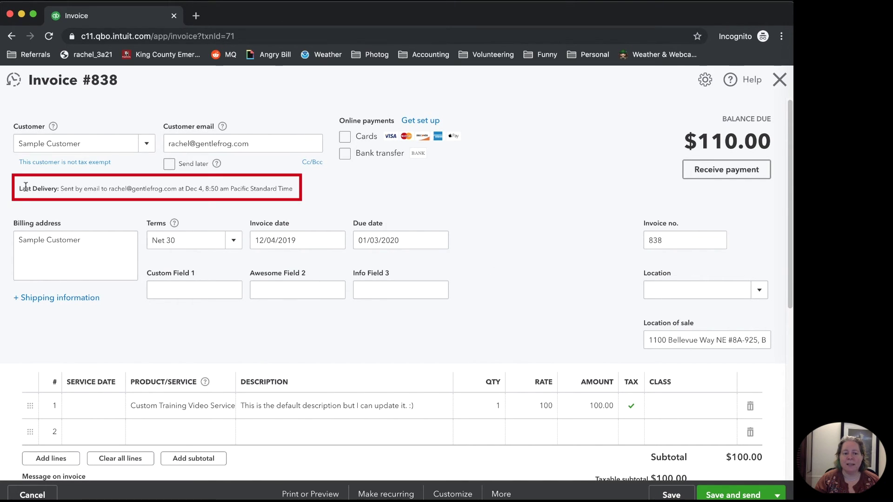
scroll(204, 222, down, 6)
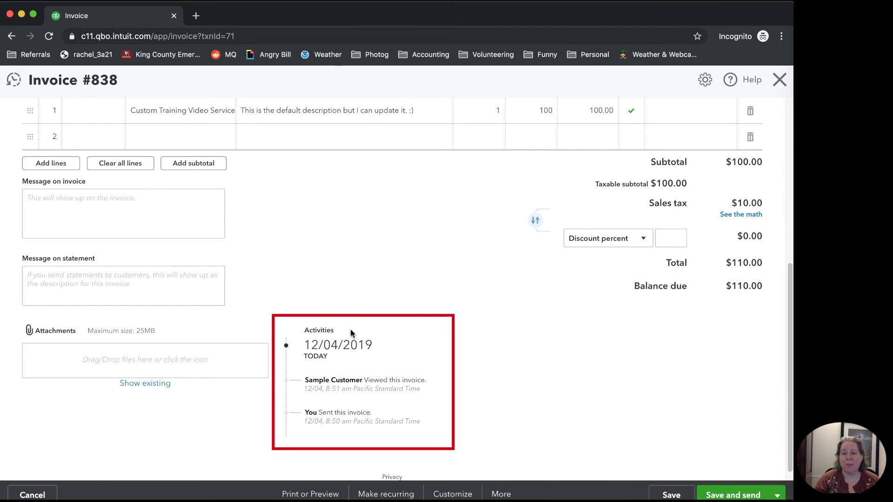